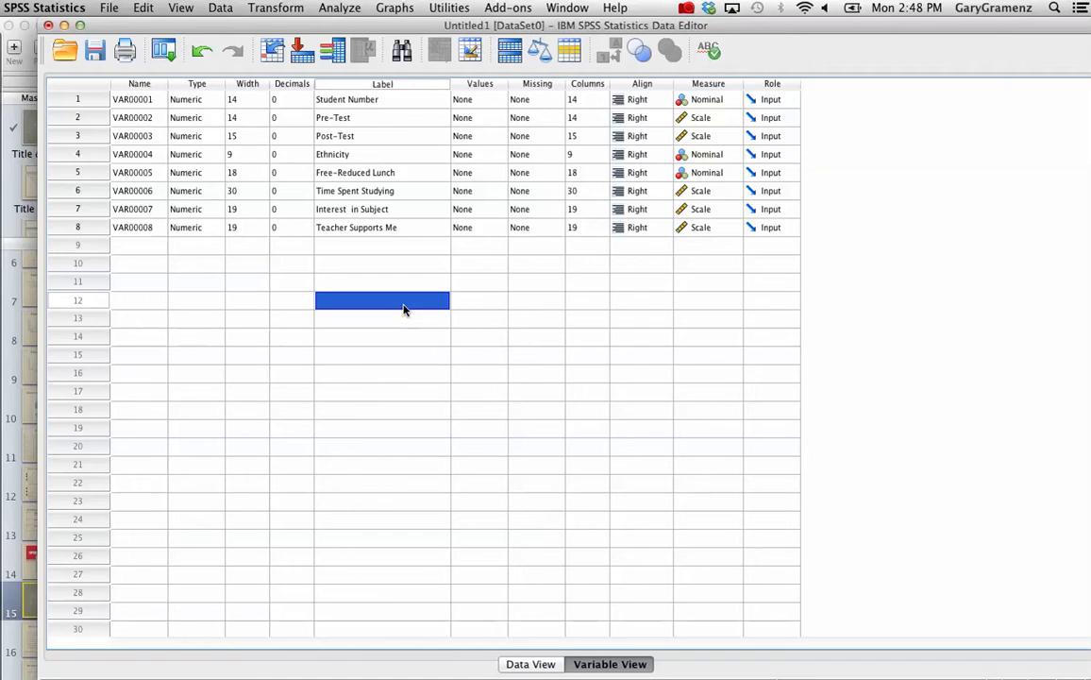
# - Examine the variables' measurement levels and the labels for Time Spent Studying, Interest in Subject, Teacher Supports Me and Post-Test
pyautogui.click(682, 300)
pyautogui.click(703, 227)
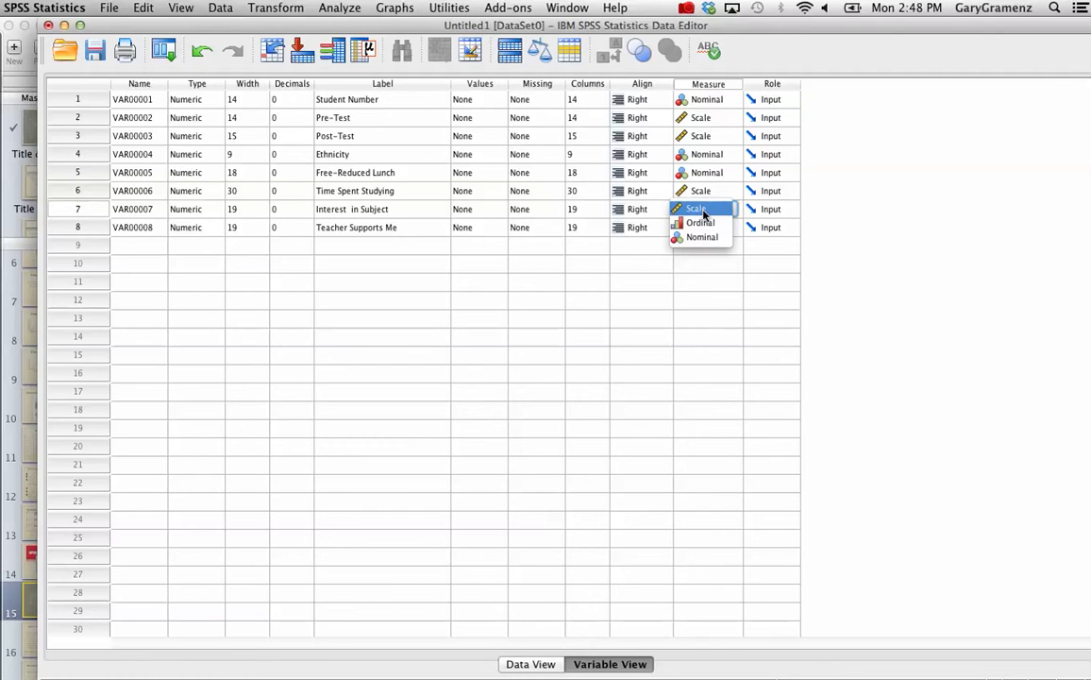
pyautogui.click(705, 390)
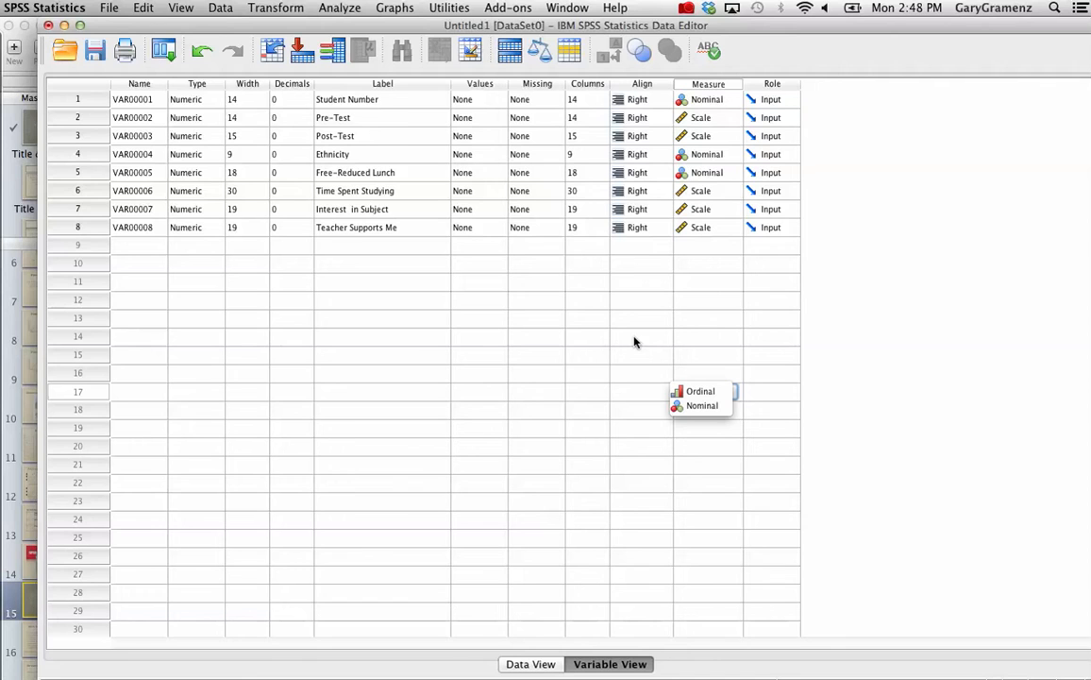
pyautogui.click(384, 193)
pyautogui.click(381, 209)
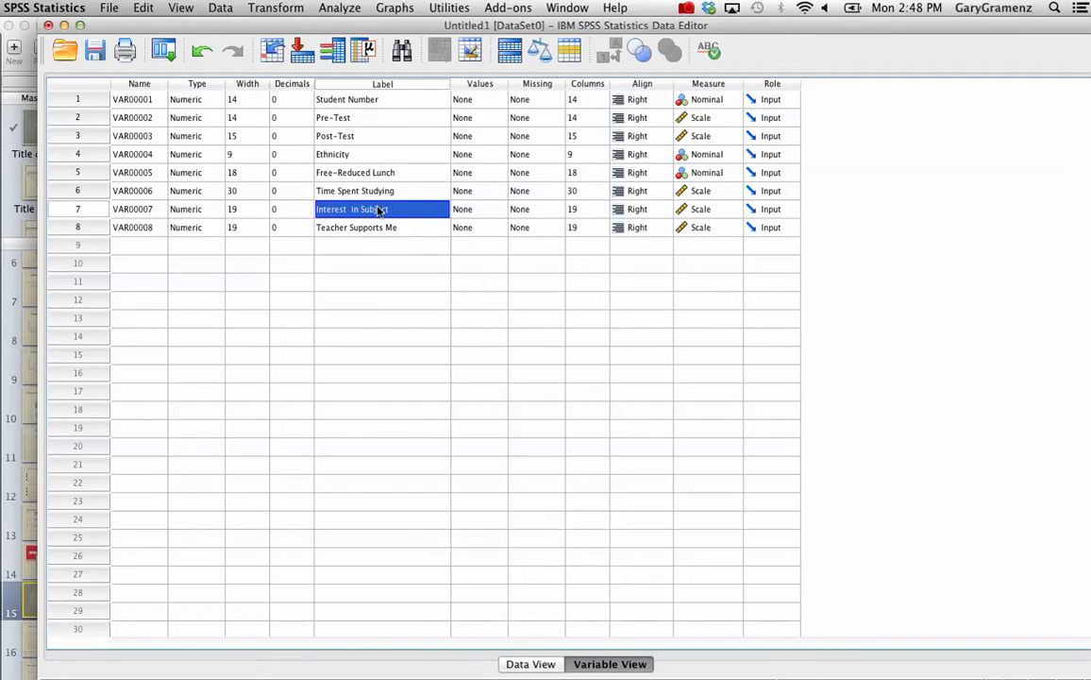
pyautogui.click(381, 230)
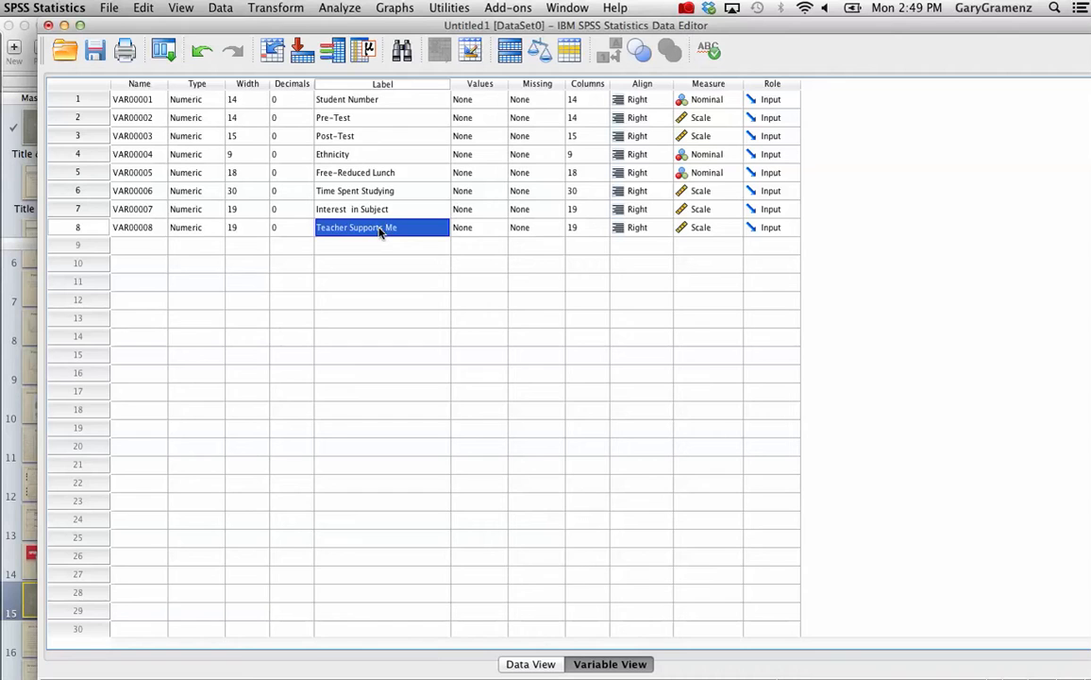
pyautogui.click(338, 137)
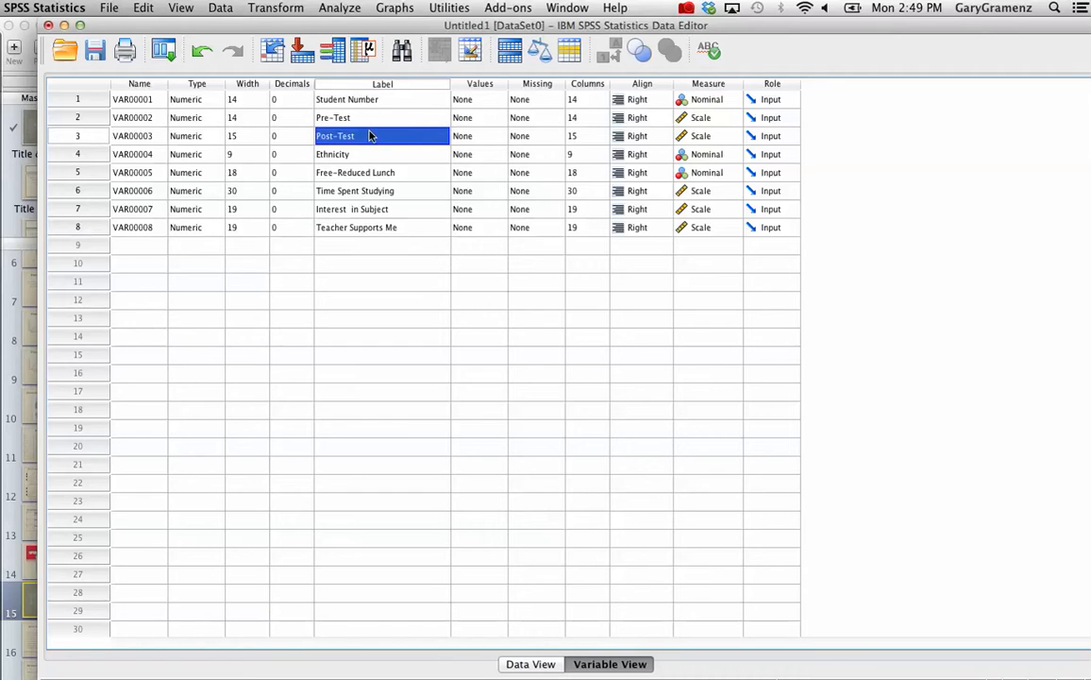
pyautogui.click(434, 284)
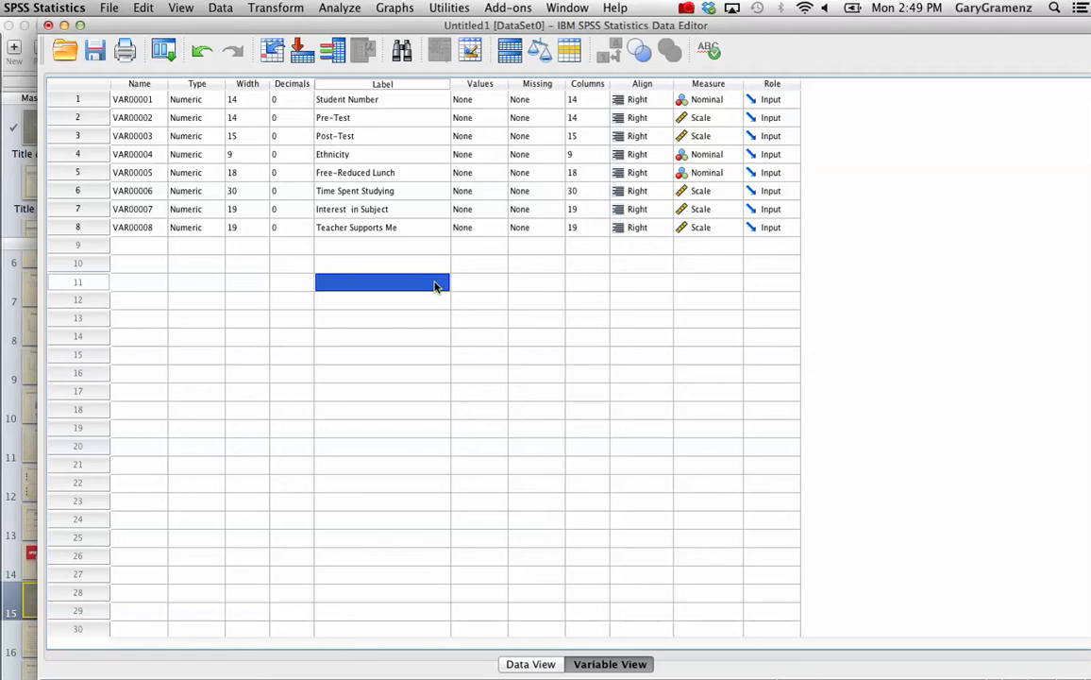
# - Open the Bivariate Correlations analysis and remove Post-Test and Teacher Supports Me from its variables
pyautogui.click(339, 9)
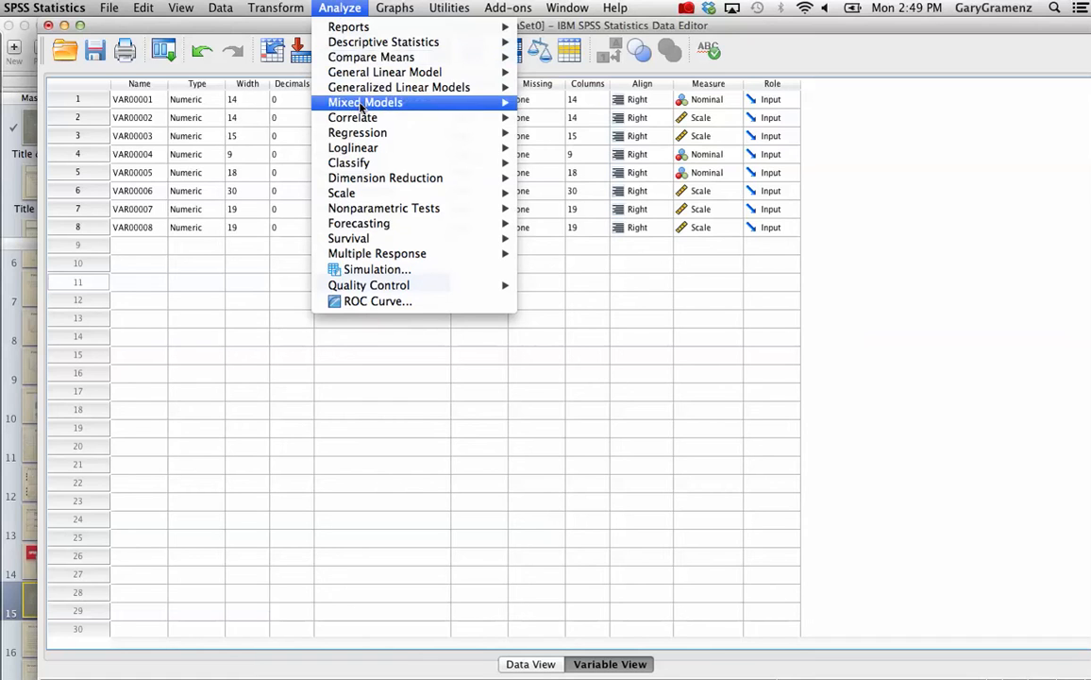
pyautogui.moveTo(365, 120)
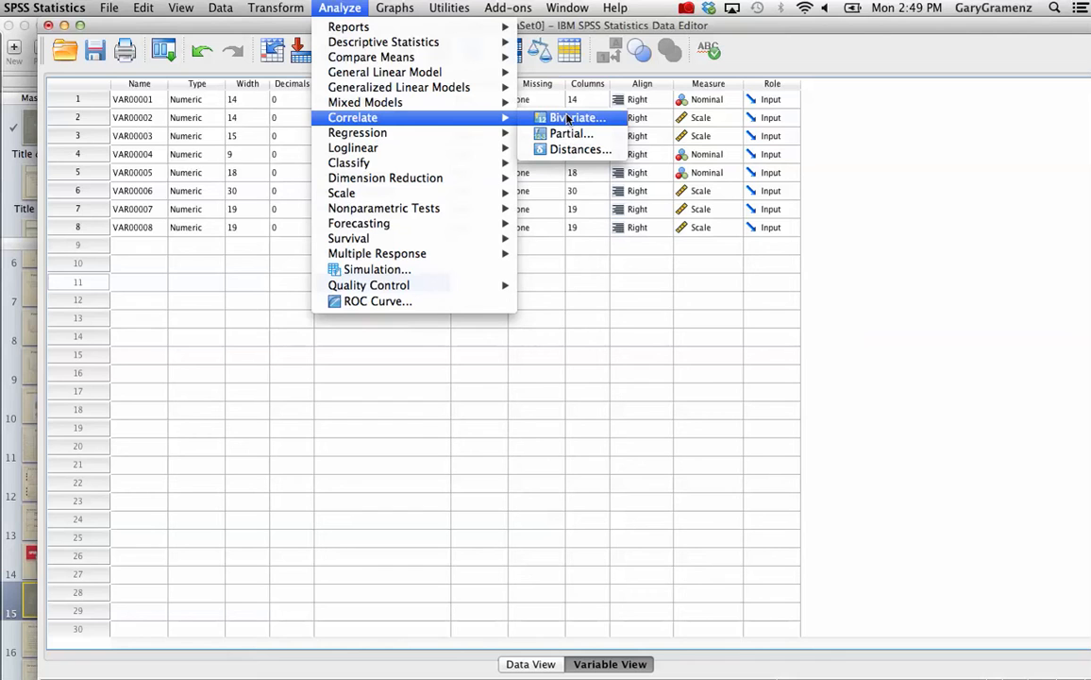
pyautogui.click(569, 118)
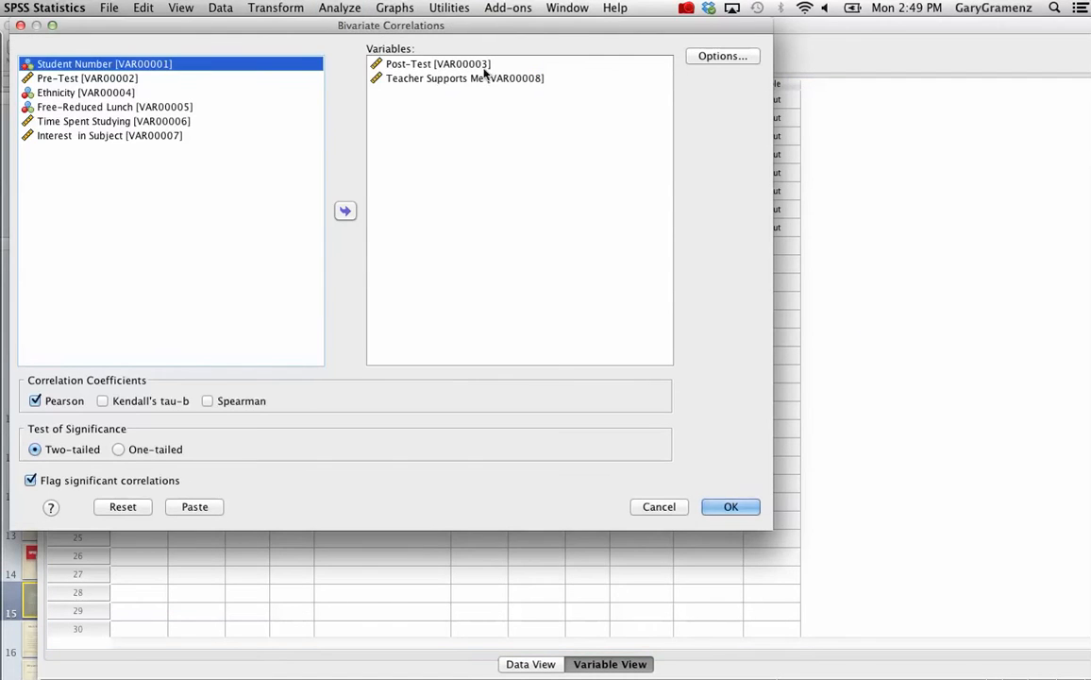
pyautogui.click(420, 64)
pyautogui.click(346, 212)
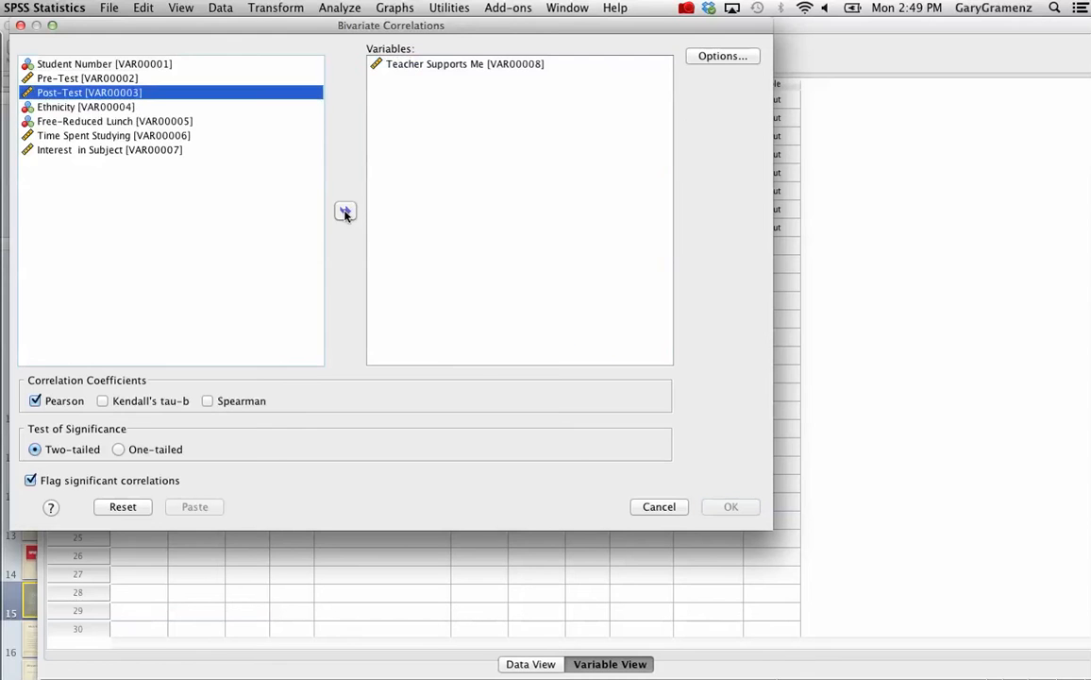
pyautogui.click(411, 63)
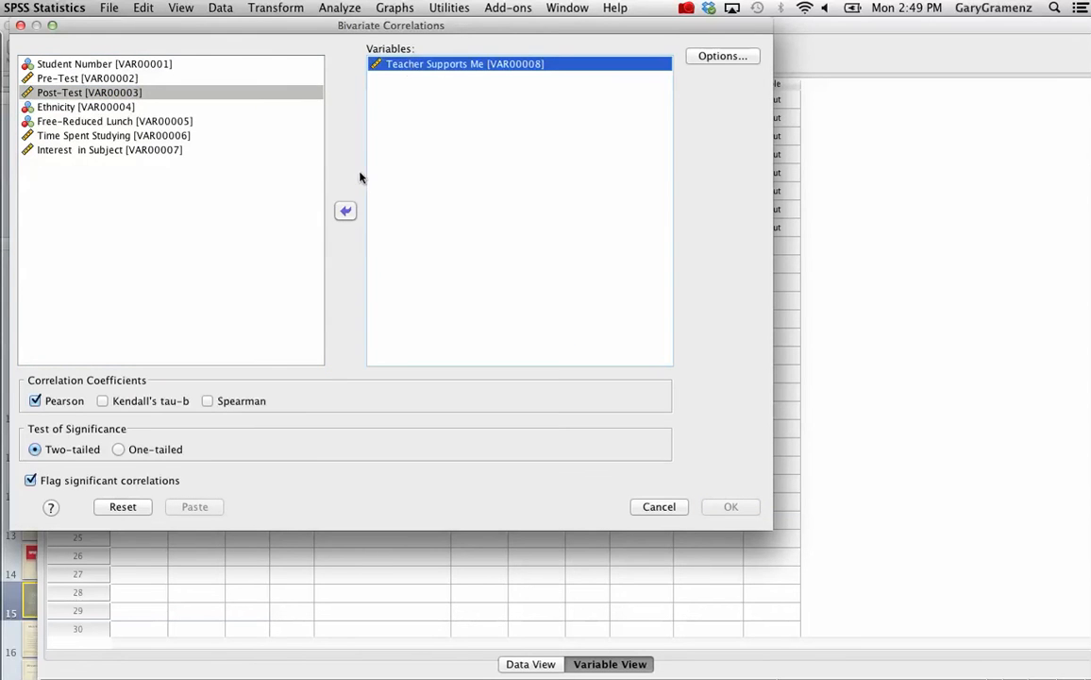
pyautogui.click(346, 211)
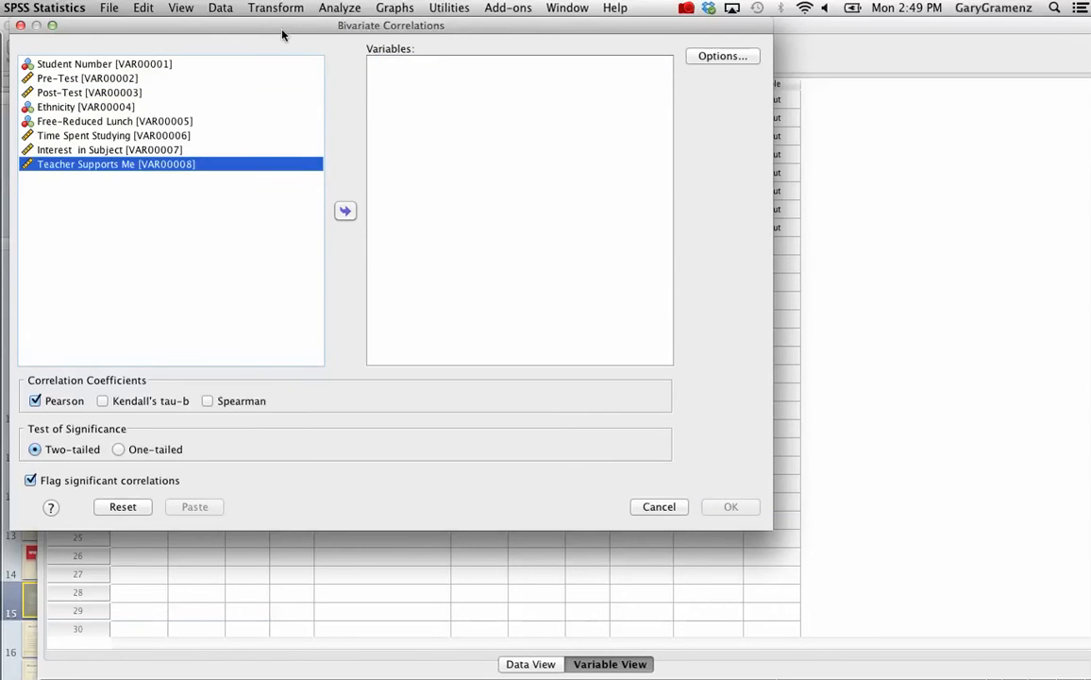
pyautogui.moveTo(281, 35); pyautogui.dragTo(472, 93)
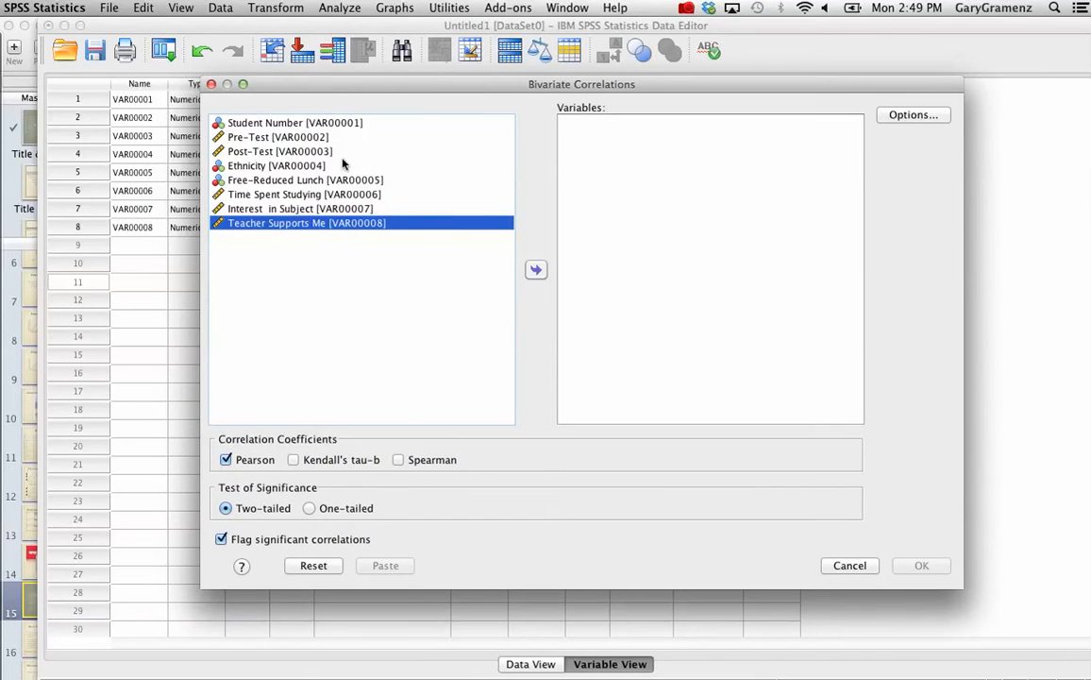
# - Run a two-tailed Pearson correlation between Post-Test and Time Spent Studying
pyautogui.click(255, 152)
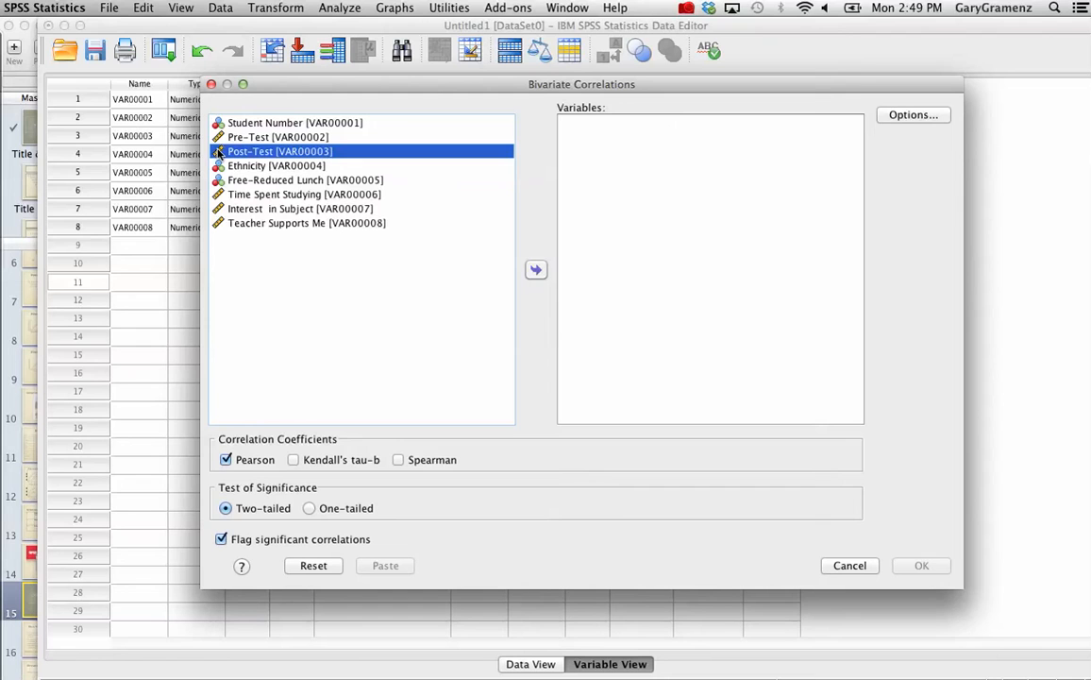
pyautogui.click(536, 271)
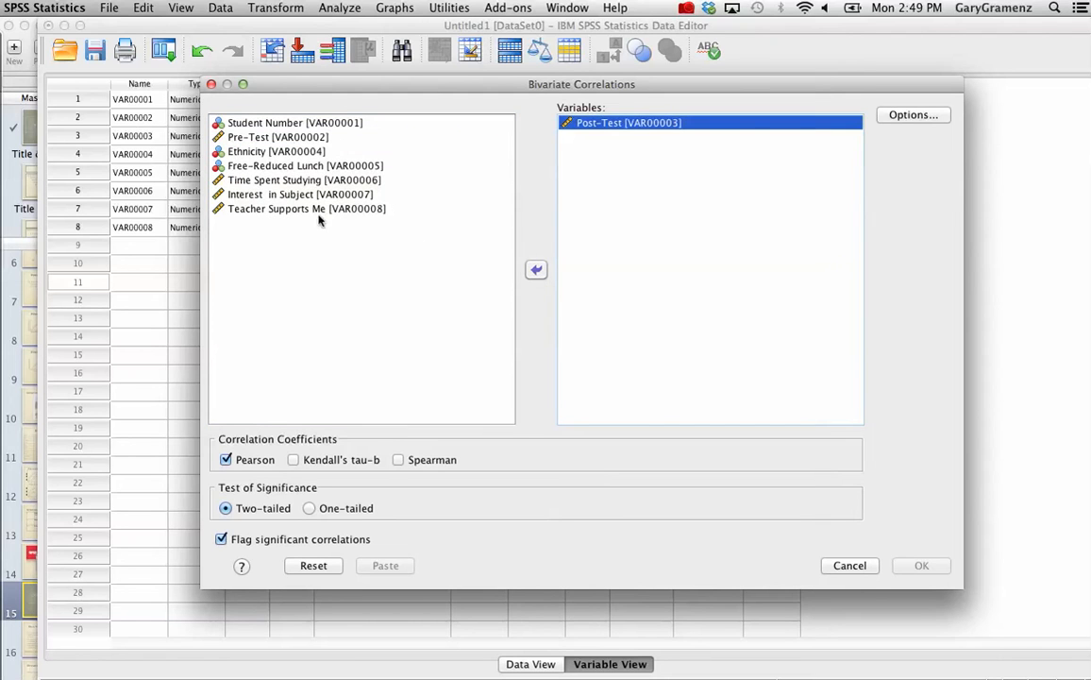
pyautogui.click(255, 181)
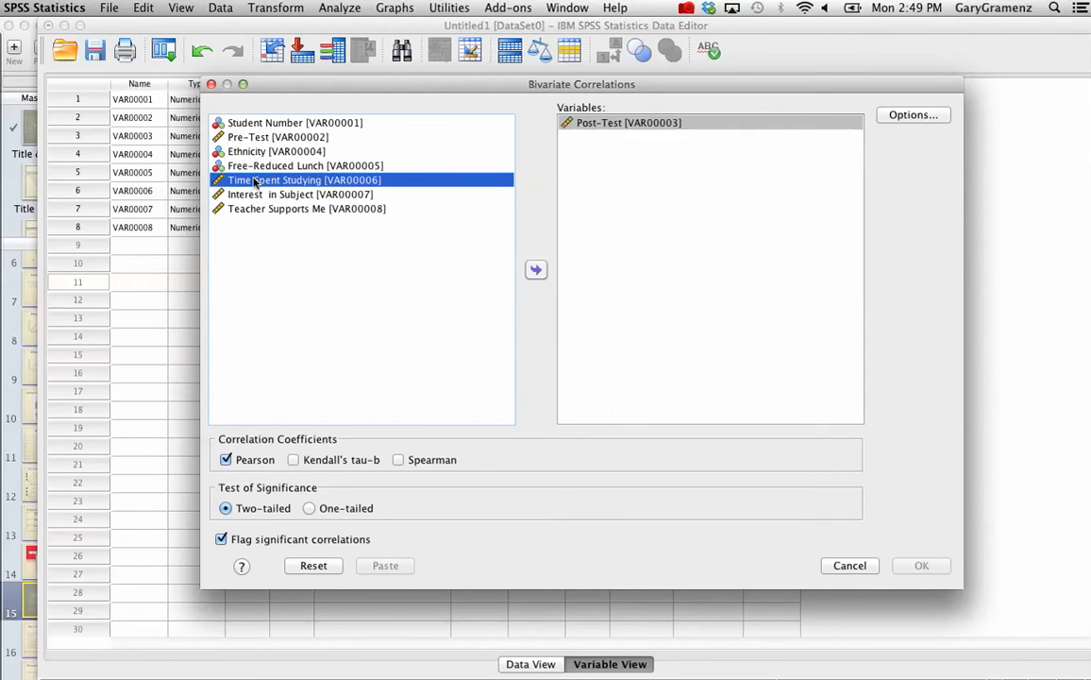
pyautogui.click(542, 270)
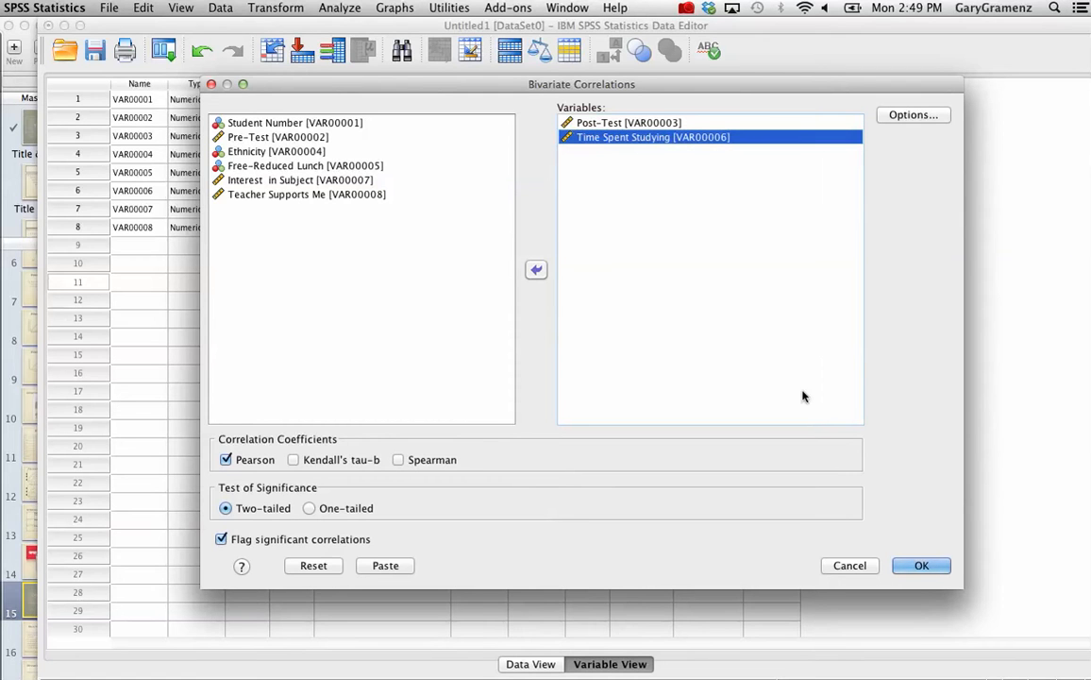
pyautogui.click(924, 566)
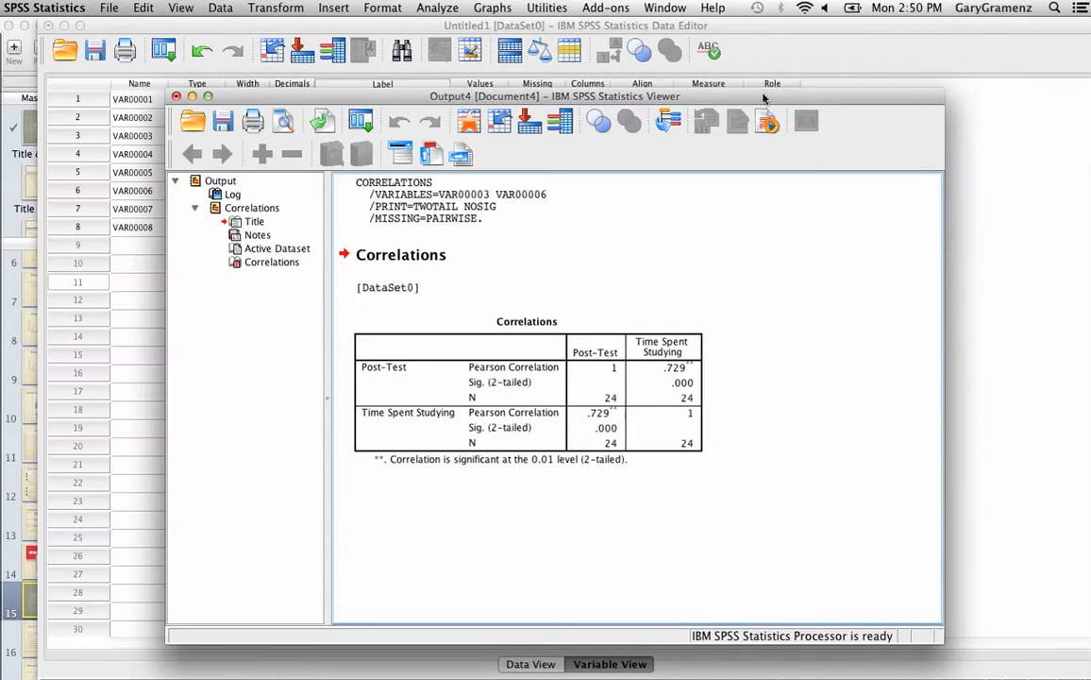
# - Review the correlation table for Post-Test and Time Spent Studying, and close the output without saving it
pyautogui.moveTo(765, 98); pyautogui.dragTo(682, 27)
pyautogui.click(517, 329)
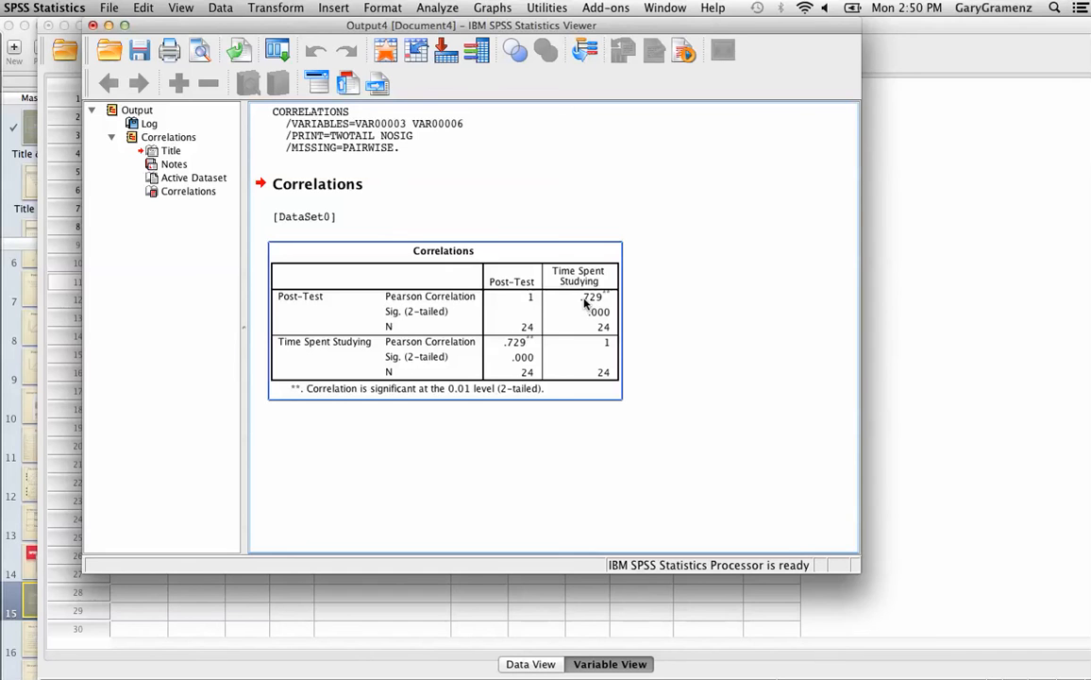
pyautogui.click(444, 226)
pyautogui.click(92, 27)
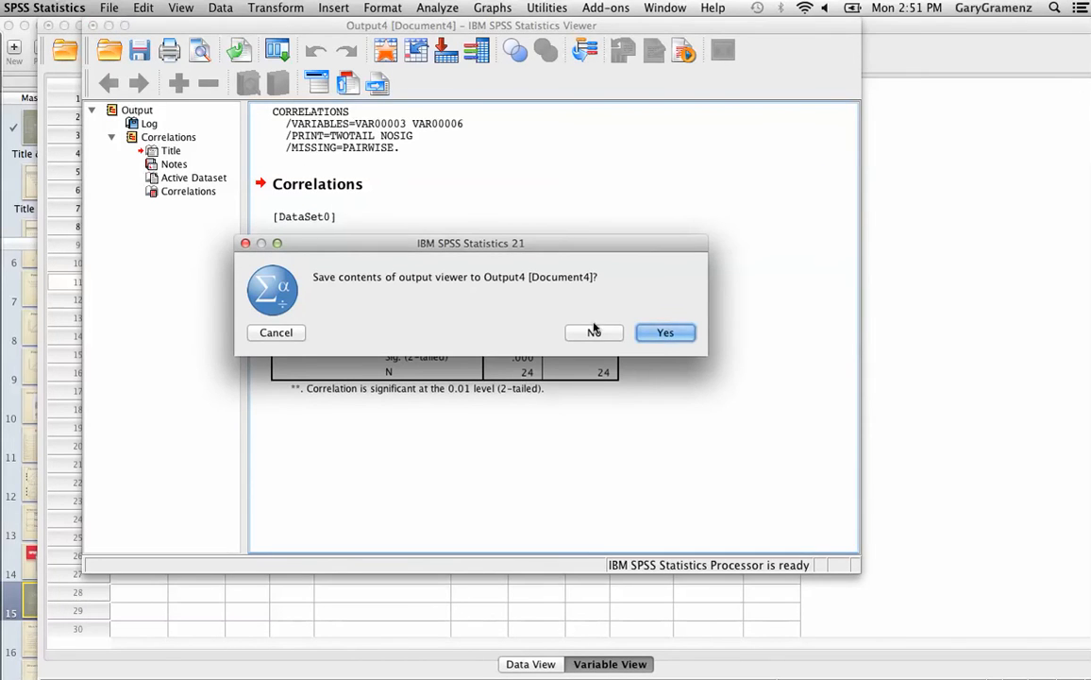
pyautogui.click(593, 333)
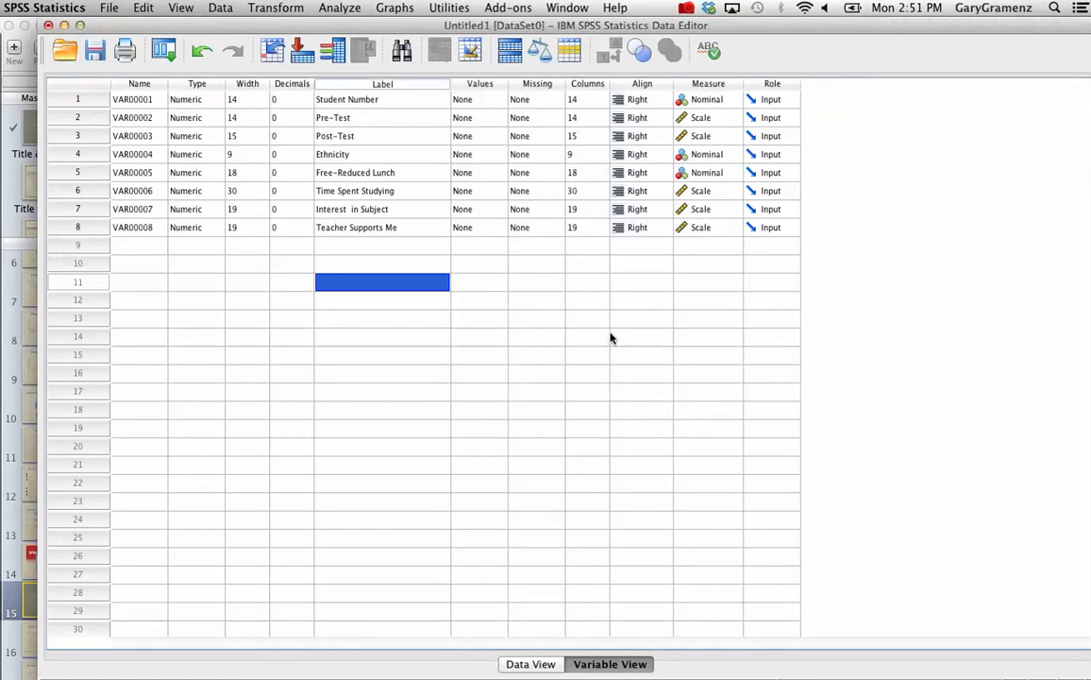
# - Run the bivariate correlation of Post-Test again with Interest in Subject in place of Time Spent Studying
pyautogui.click(167, 54)
pyautogui.click(172, 78)
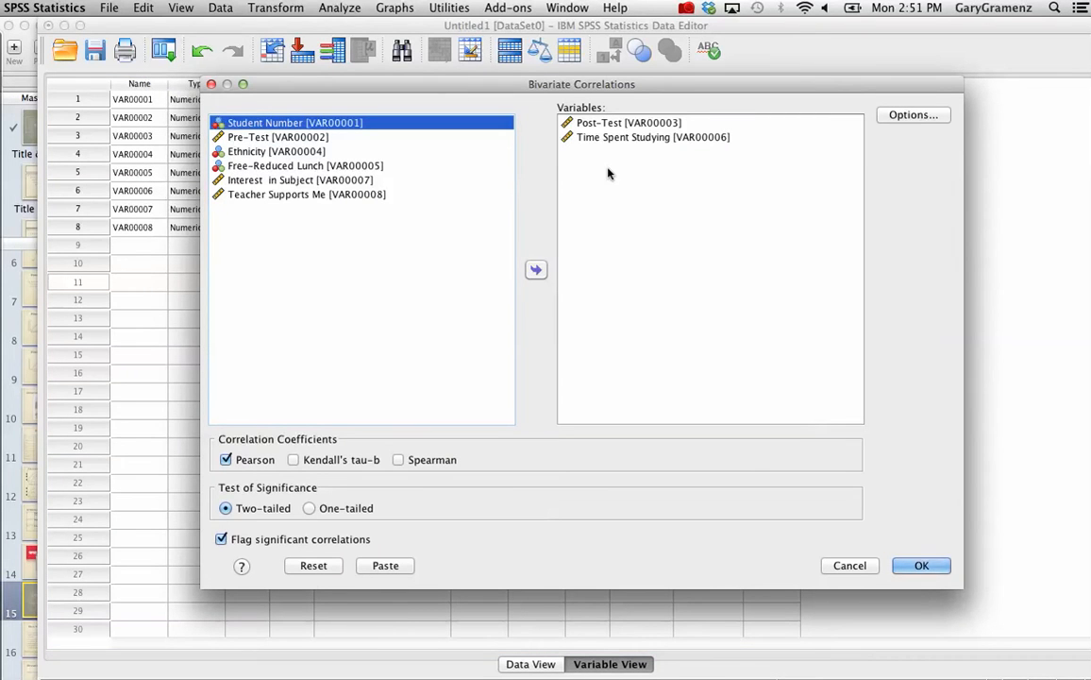
pyautogui.click(604, 138)
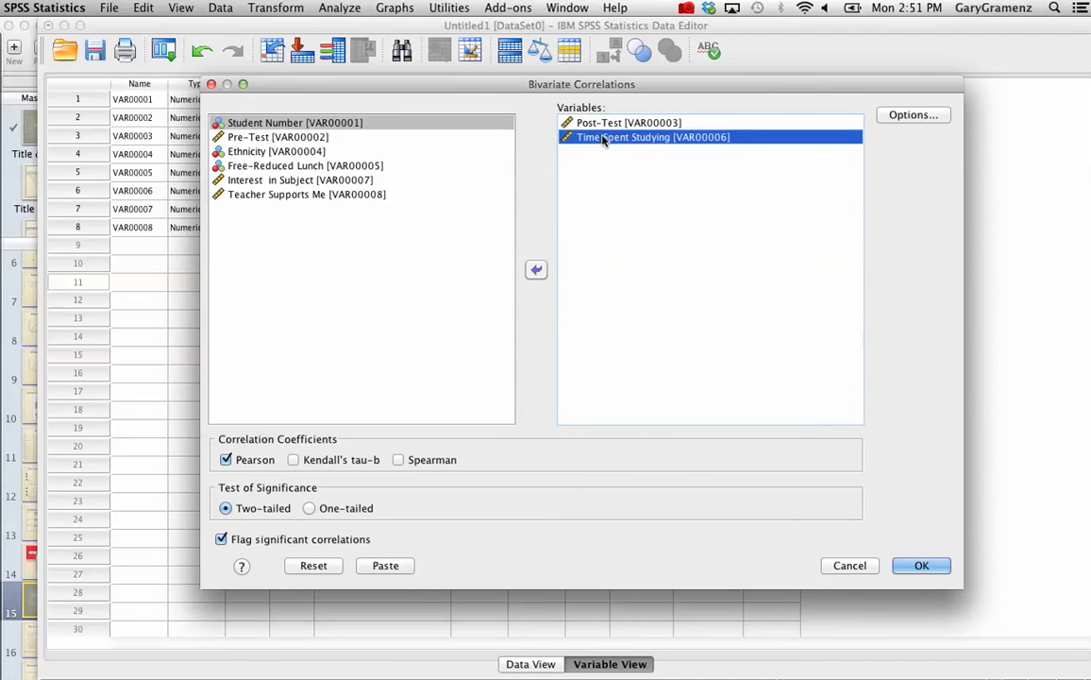
pyautogui.click(536, 271)
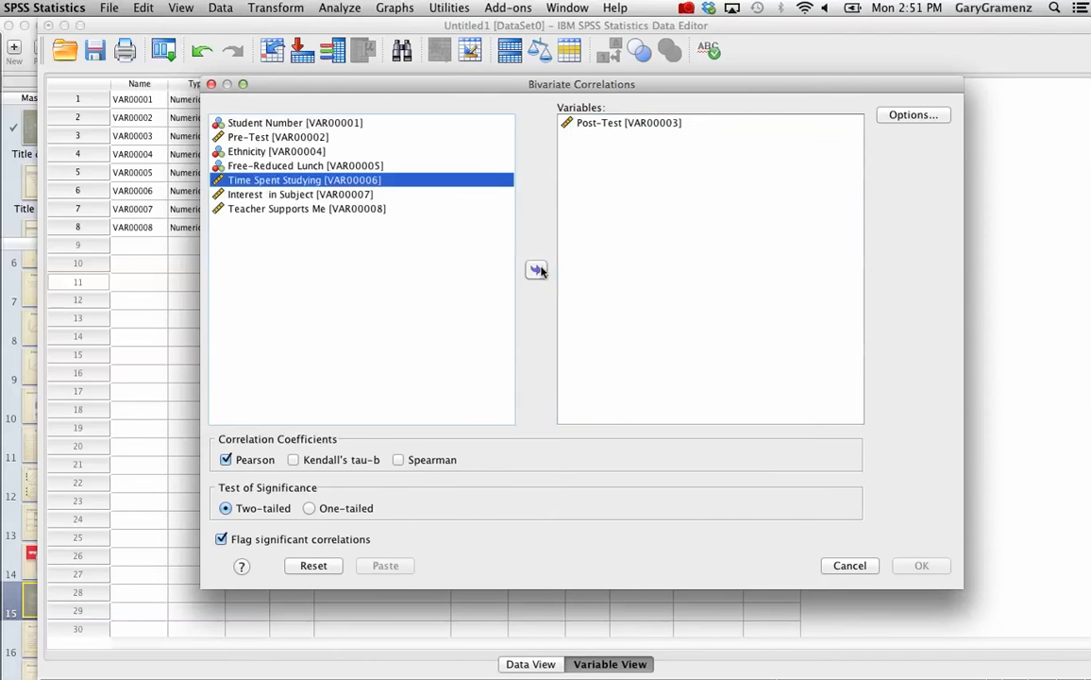
pyautogui.click(305, 195)
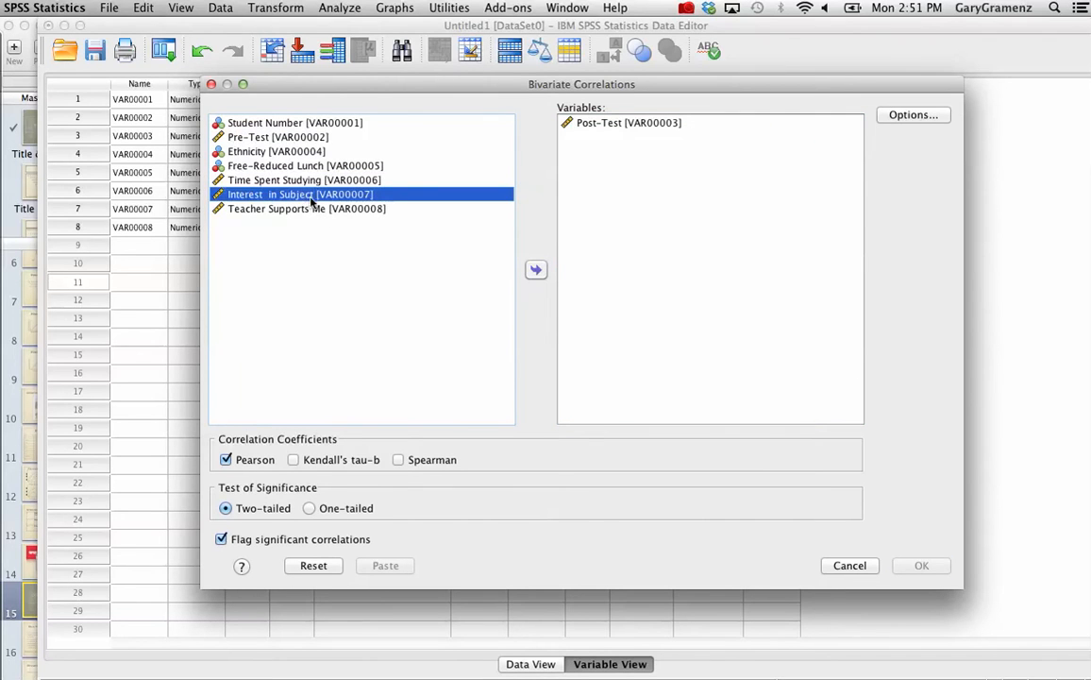
pyautogui.click(536, 270)
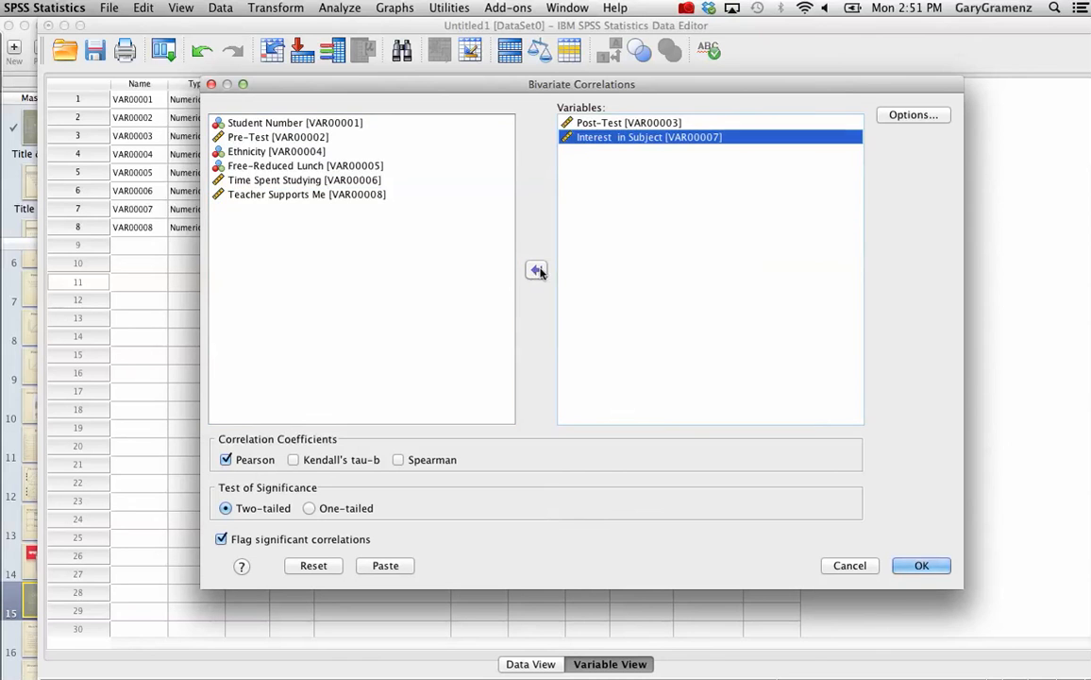
pyautogui.click(930, 566)
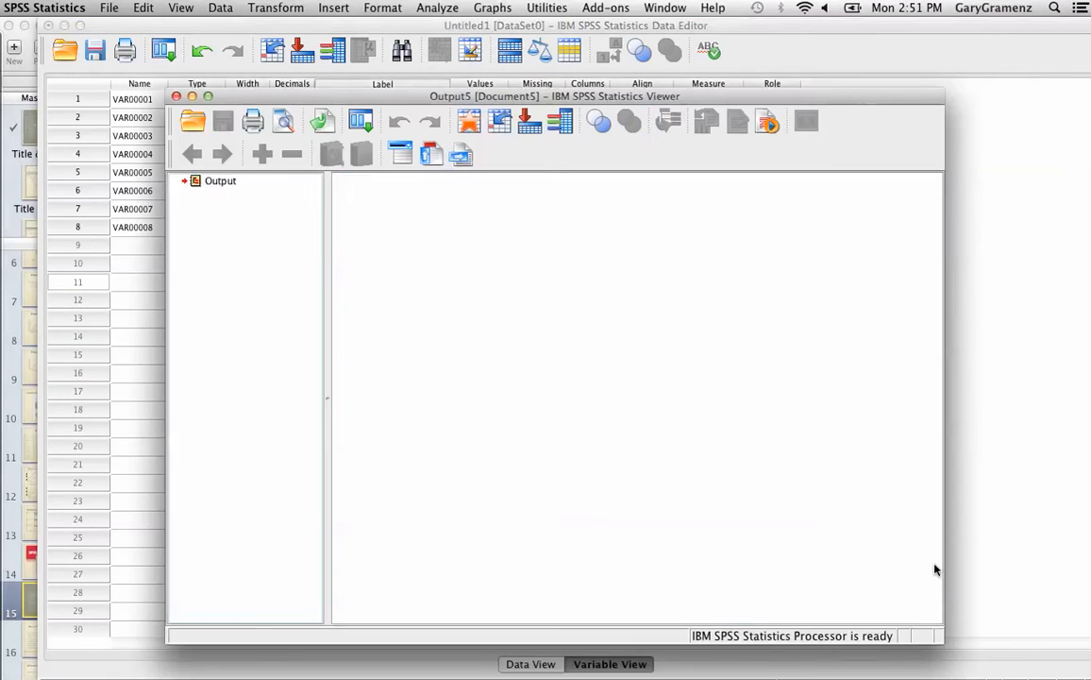
# - Review the correlation table for Post-Test and Interest in Subject, and discard the output without saving
pyautogui.click(692, 371)
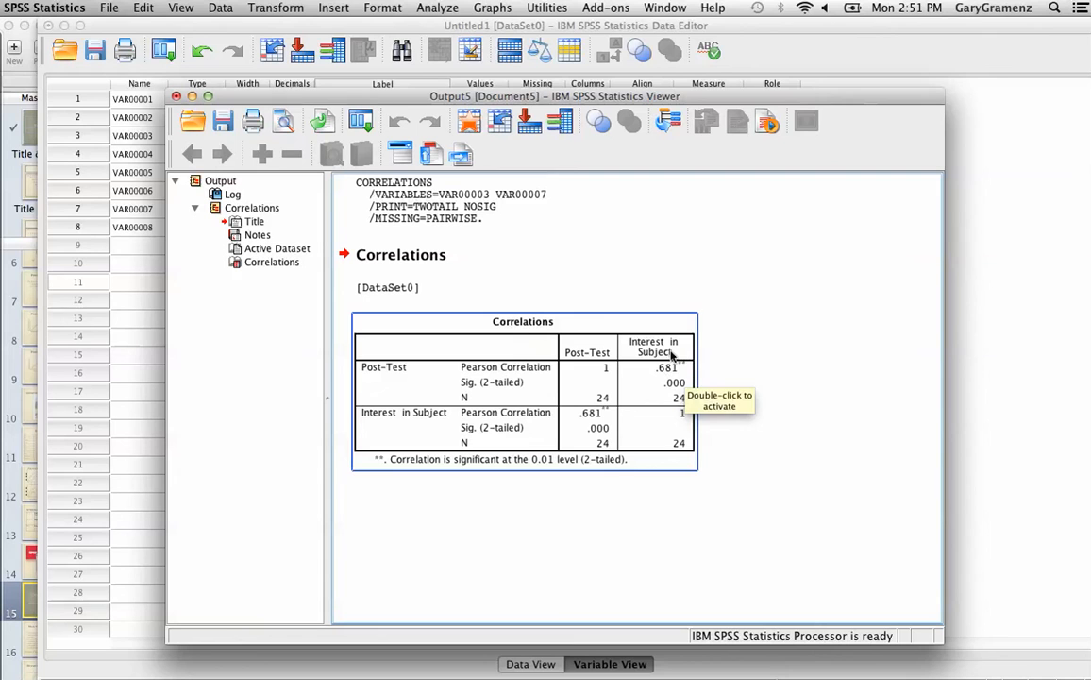
pyautogui.click(474, 303)
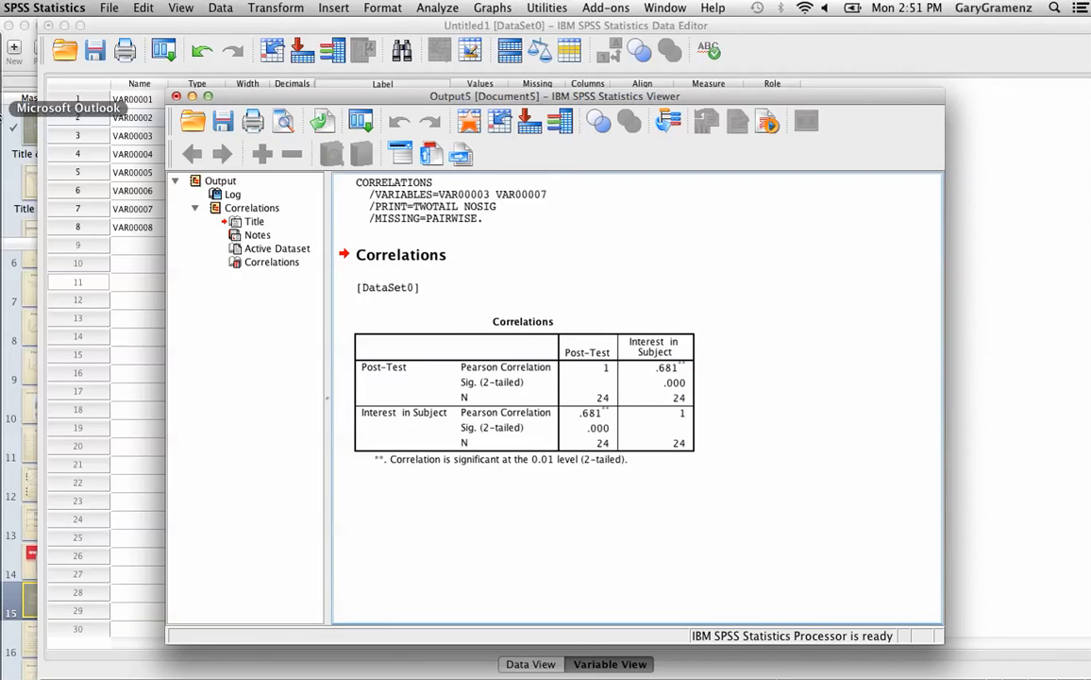
pyautogui.click(175, 97)
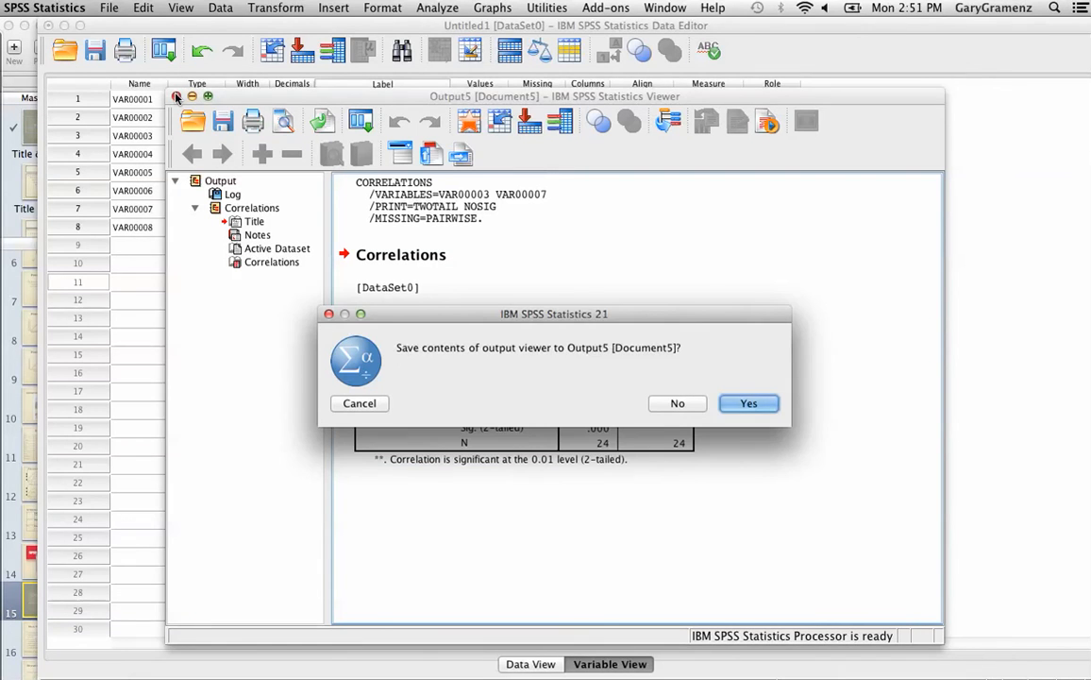
pyautogui.click(680, 404)
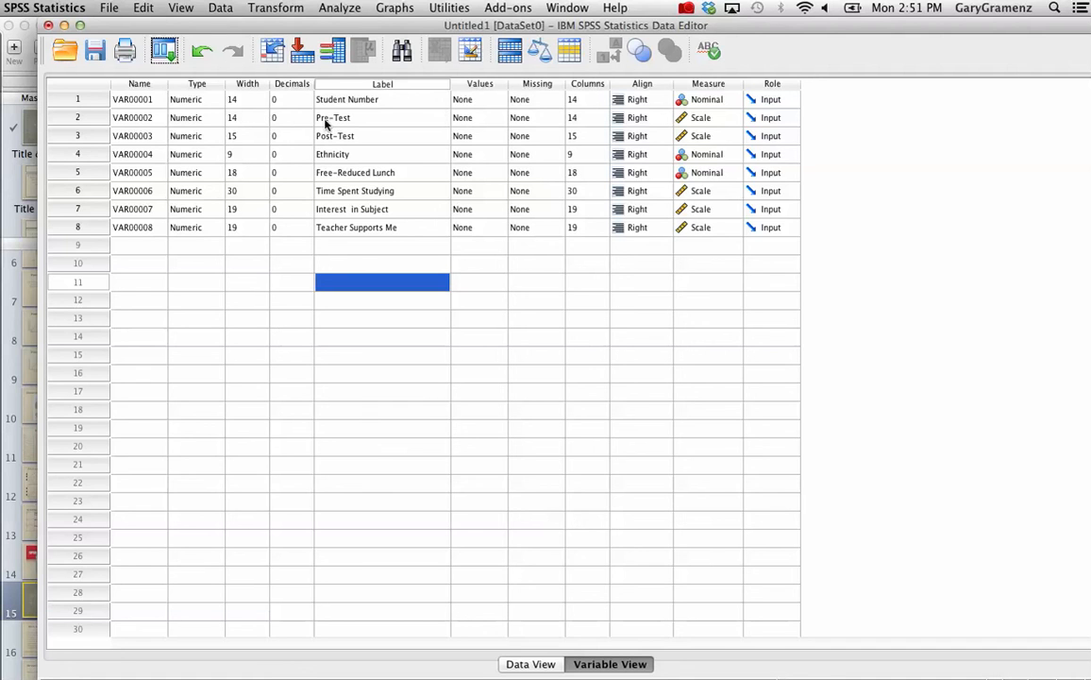
# - Run the bivariate correlation of Post-Test again with Teacher Supports Me in place of Interest in Subject, and review the correlation table
pyautogui.click(164, 54)
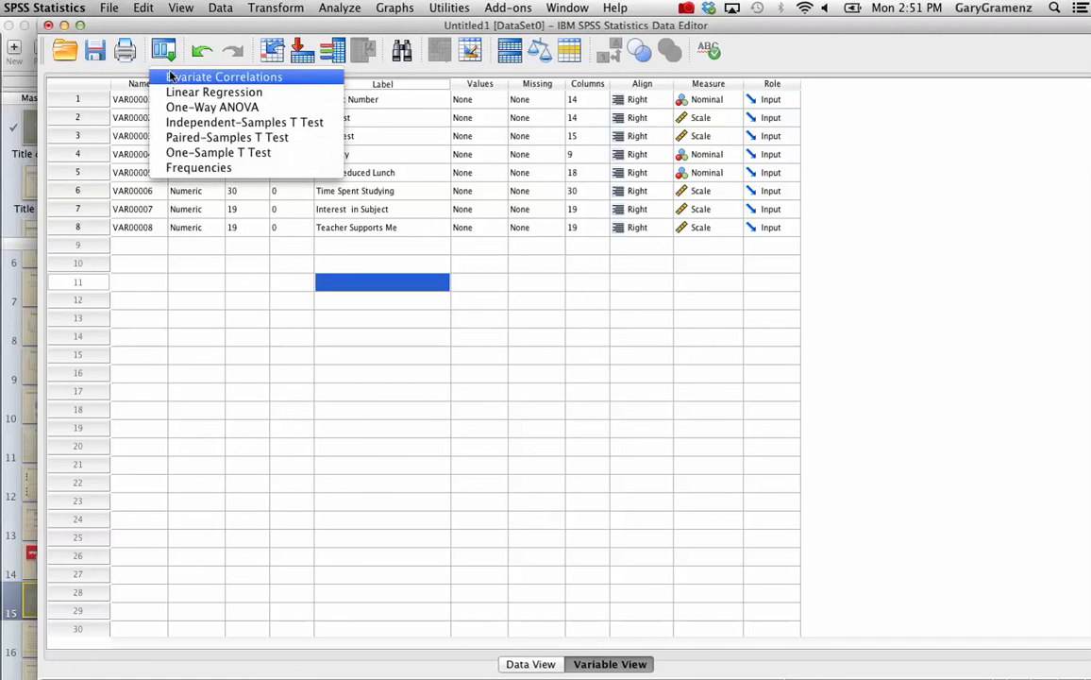
pyautogui.click(173, 79)
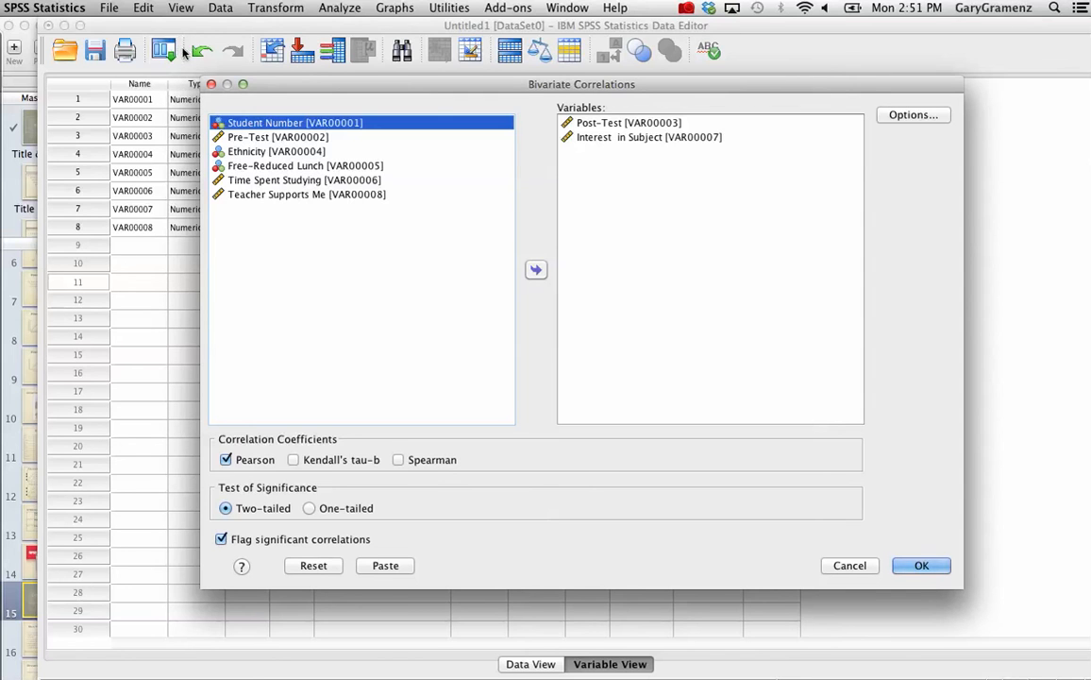
pyautogui.click(581, 138)
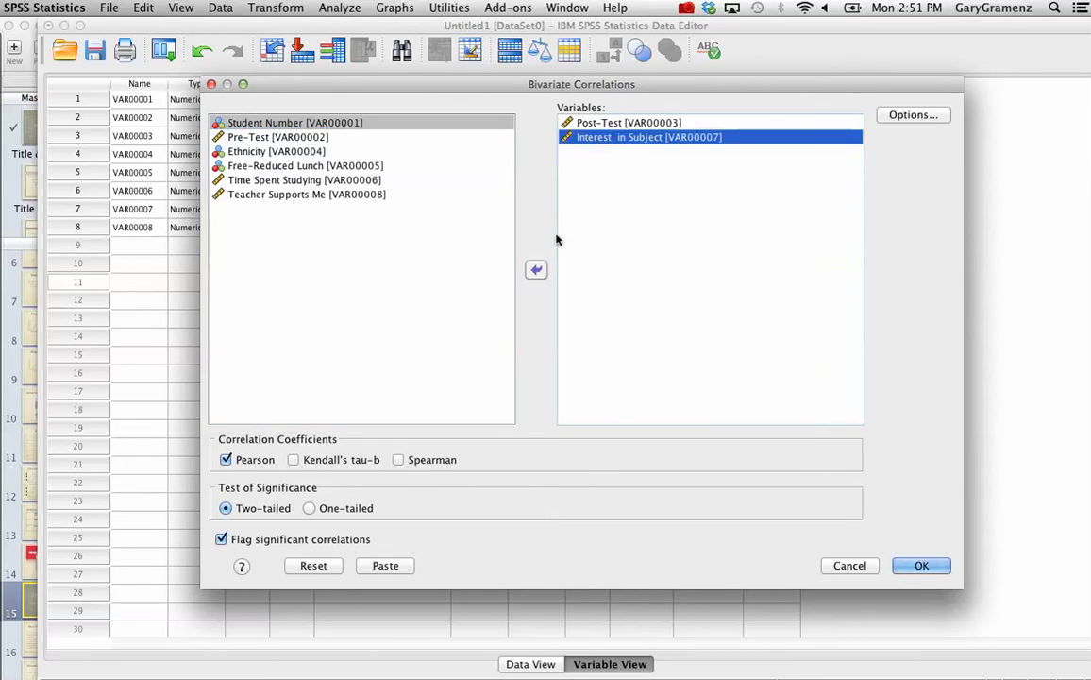
pyautogui.click(536, 271)
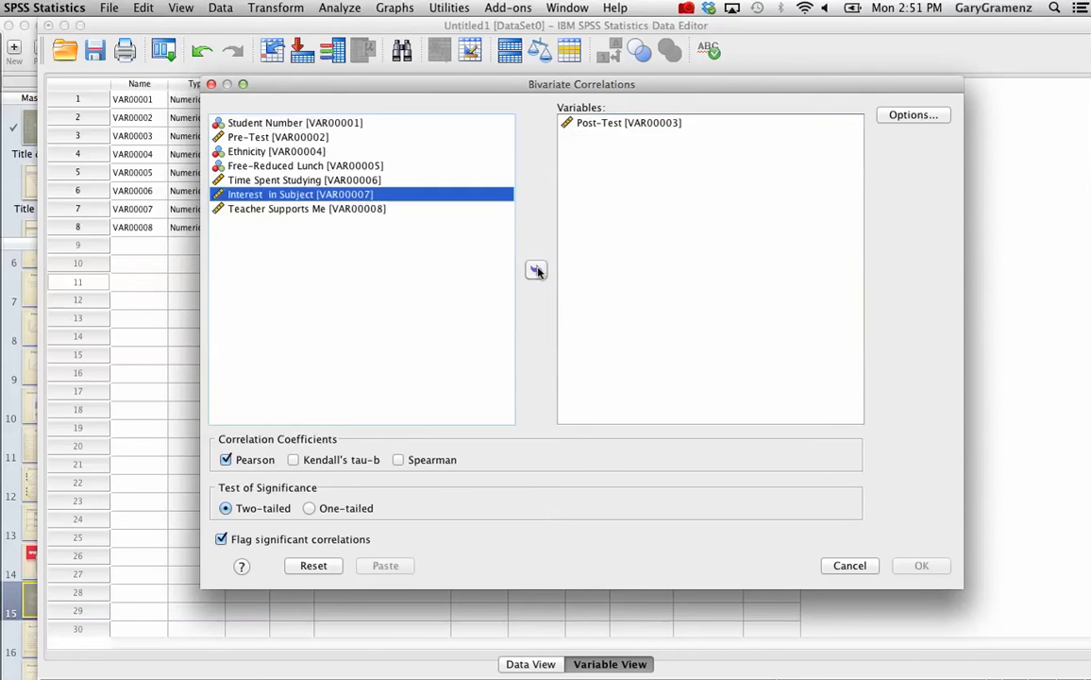
pyautogui.click(283, 208)
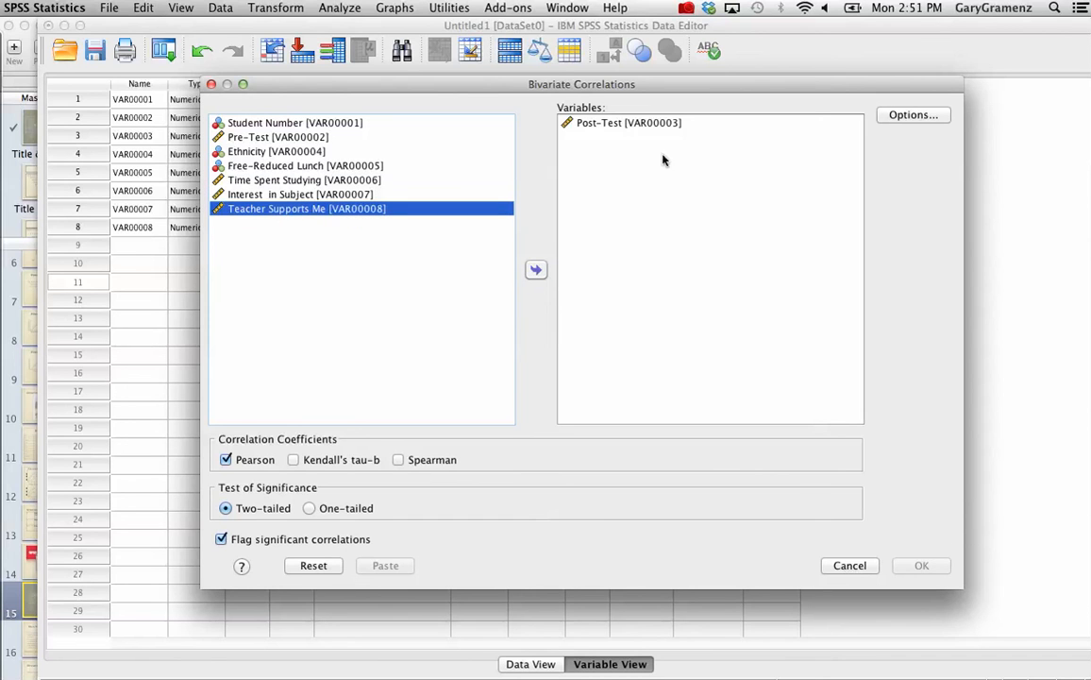
pyautogui.click(538, 271)
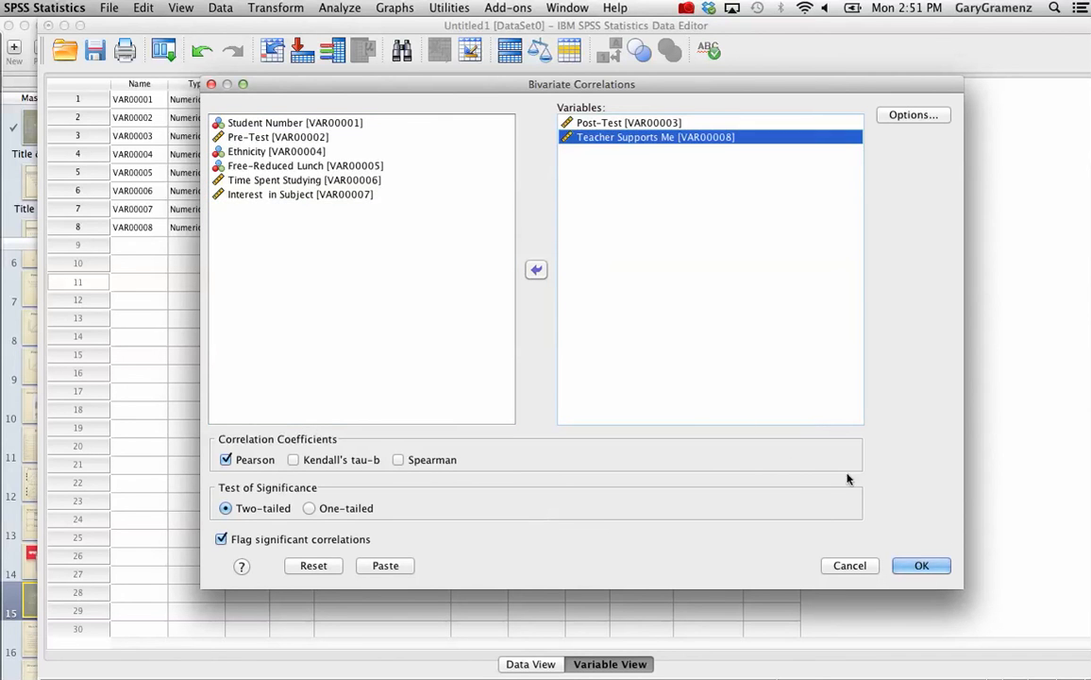
pyautogui.click(921, 565)
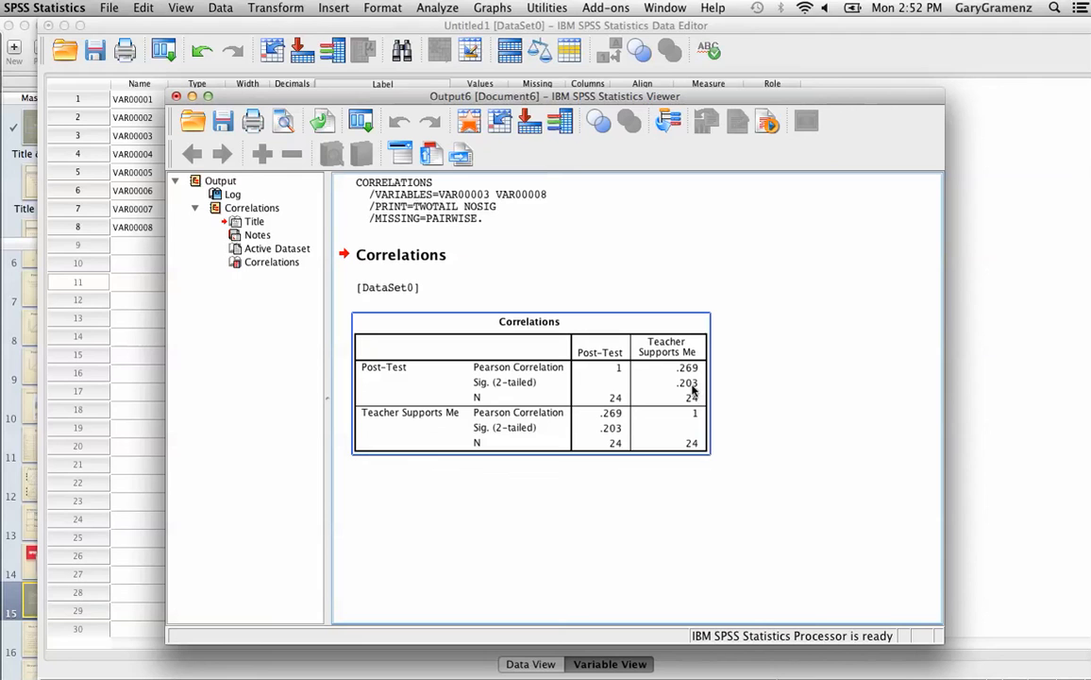
pyautogui.click(584, 280)
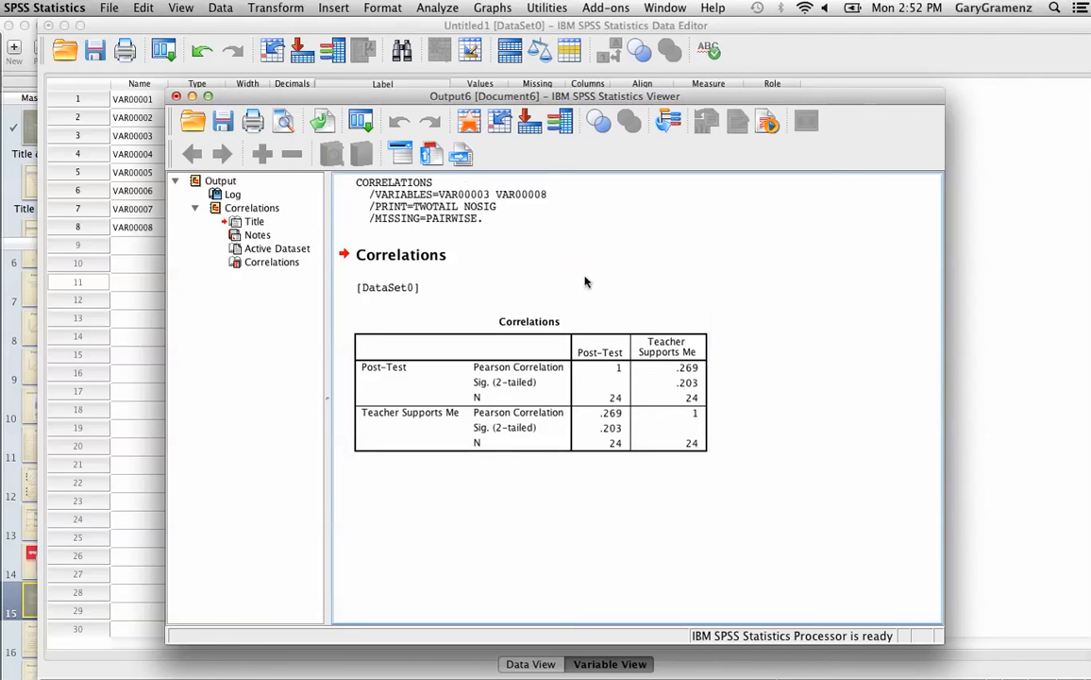
pyautogui.click(175, 97)
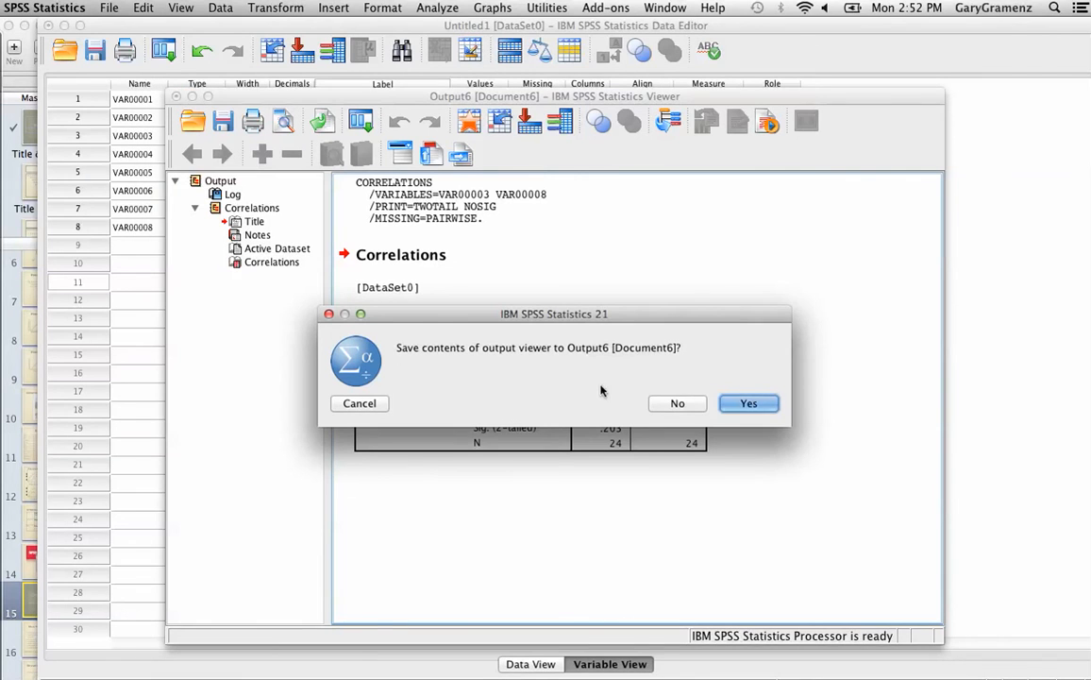
pyautogui.click(747, 405)
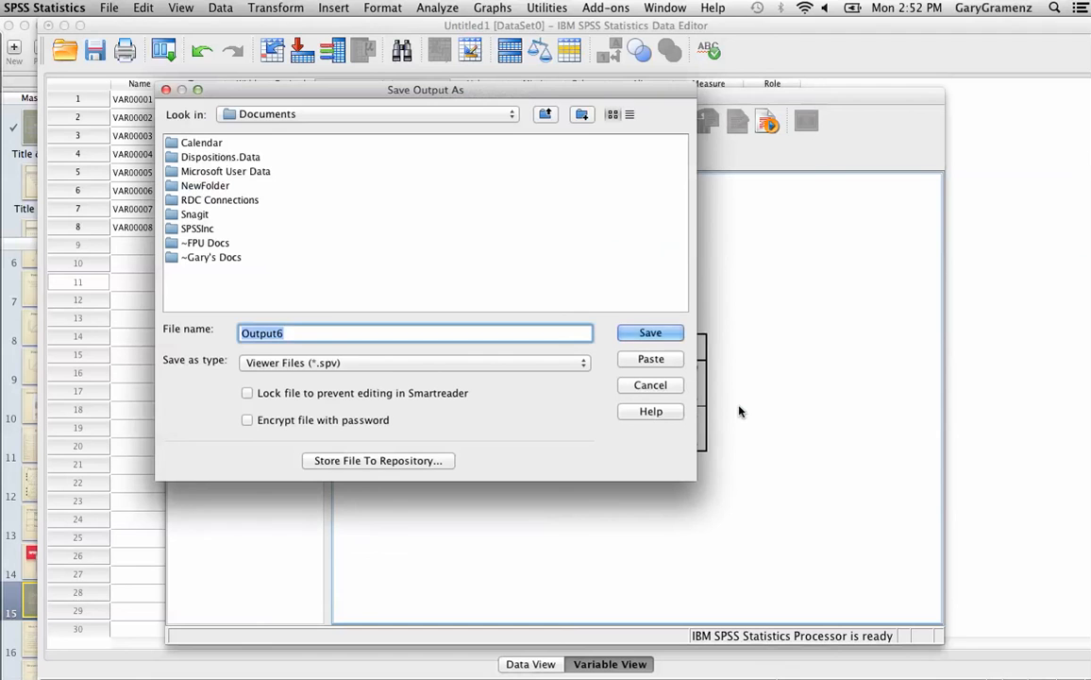
pyautogui.click(651, 384)
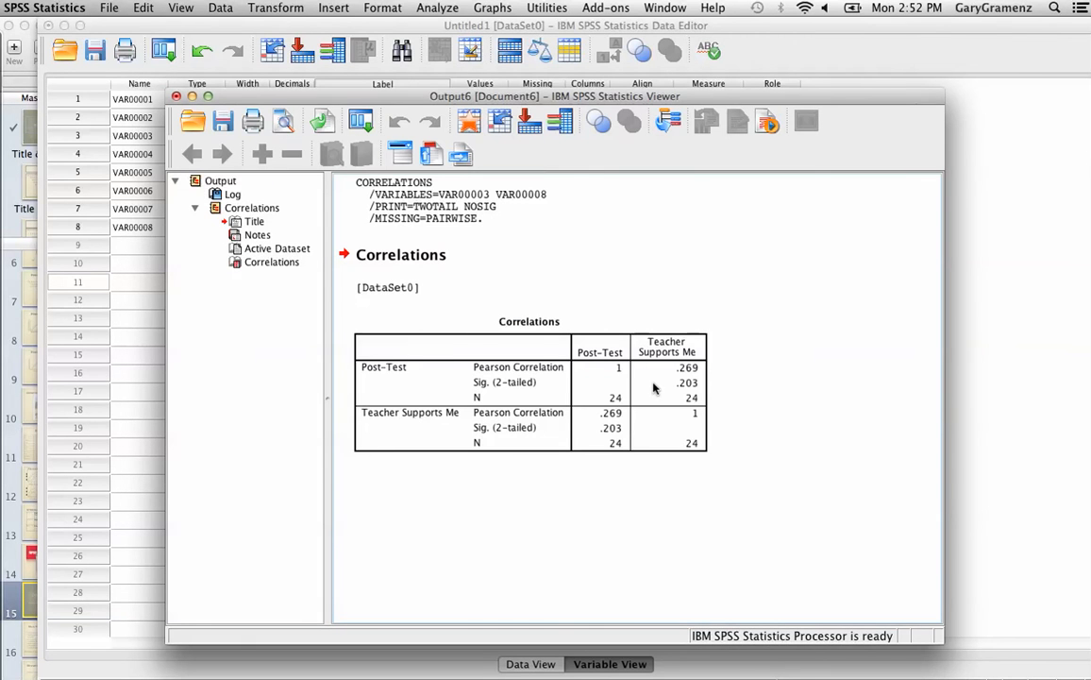
# - Close the Post-Test and Teacher Supports Me correlation output without saving it
pyautogui.click(177, 98)
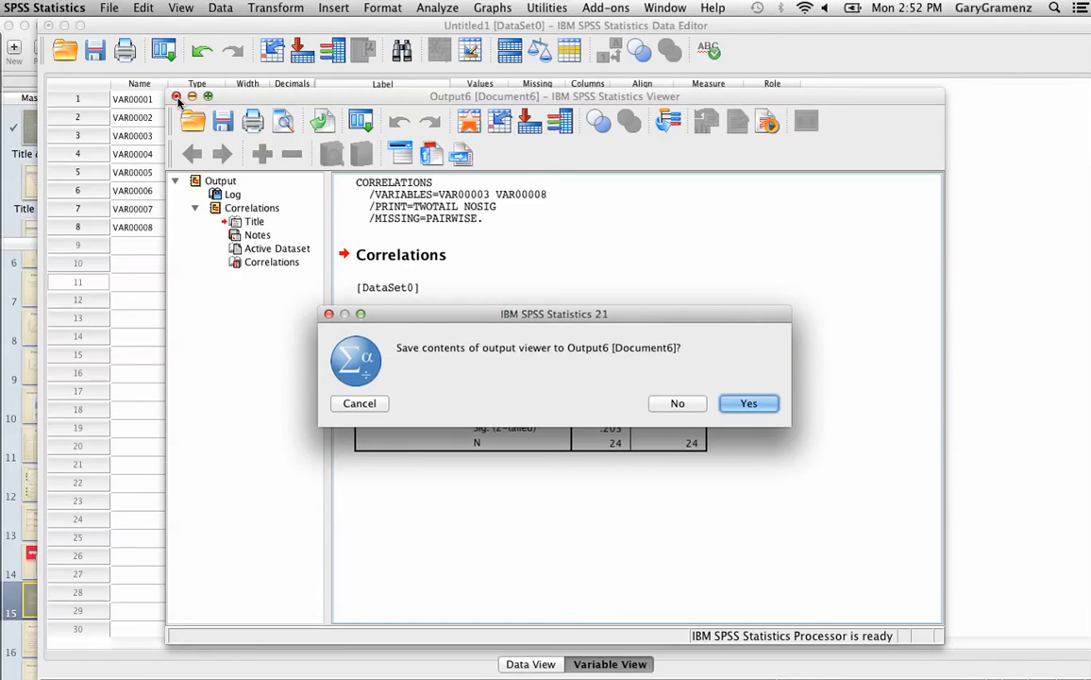
pyautogui.click(691, 406)
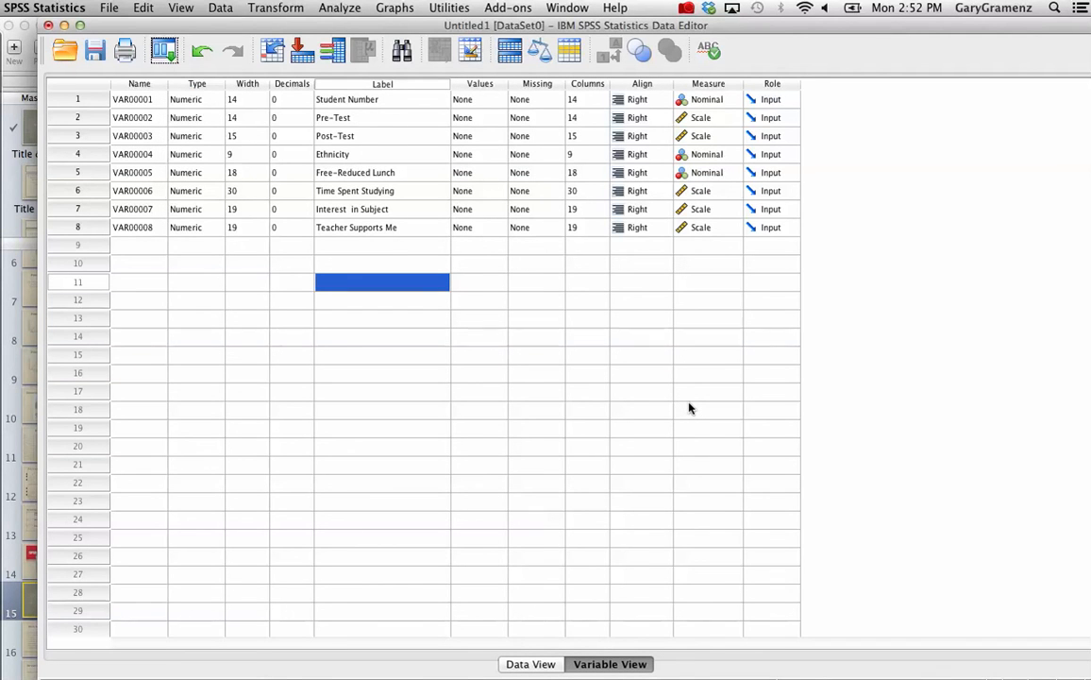